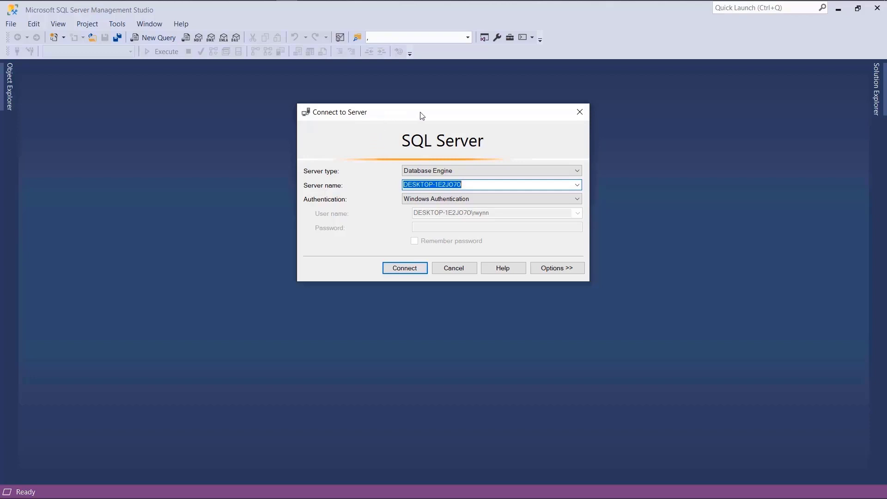
# Step: Keep Database Engine as the server type and select the local server name
pyautogui.moveTo(451, 115)
pyautogui.mouseDown()
pyautogui.moveTo(426, 129)
pyautogui.moveTo(457, 122)
pyautogui.moveTo(452, 130)
pyautogui.mouseUp()
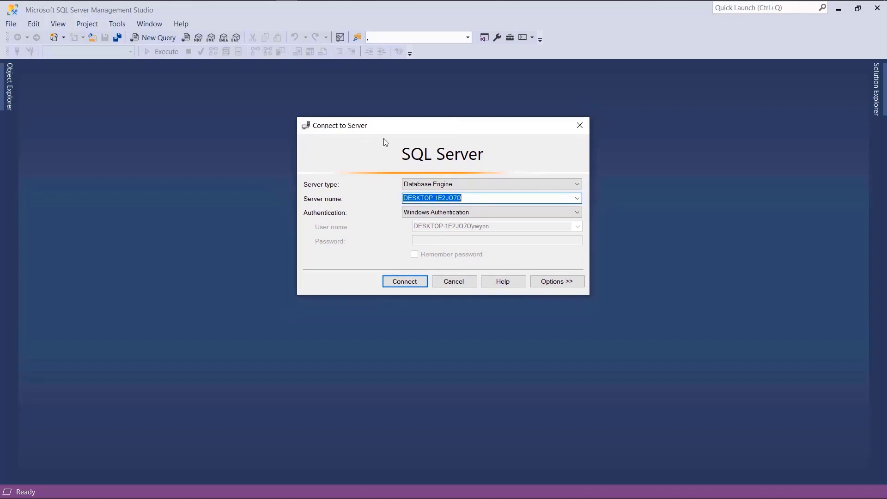
pyautogui.click(452, 184)
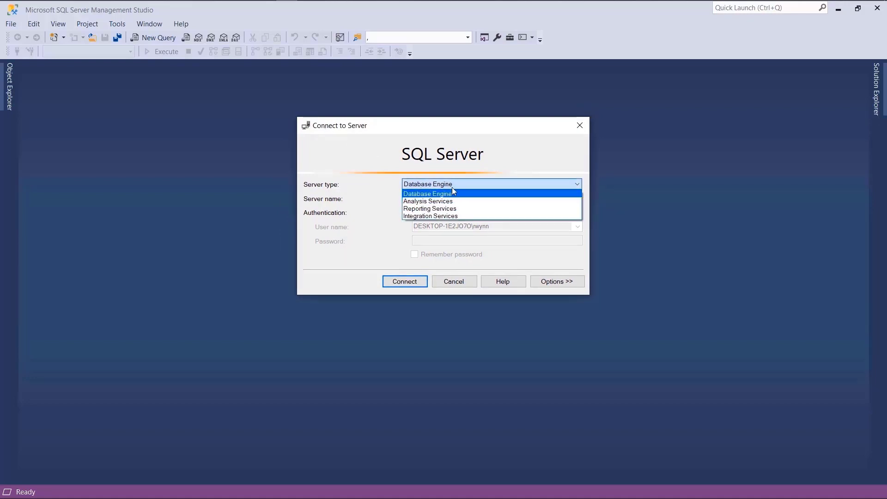
pyautogui.click(452, 193)
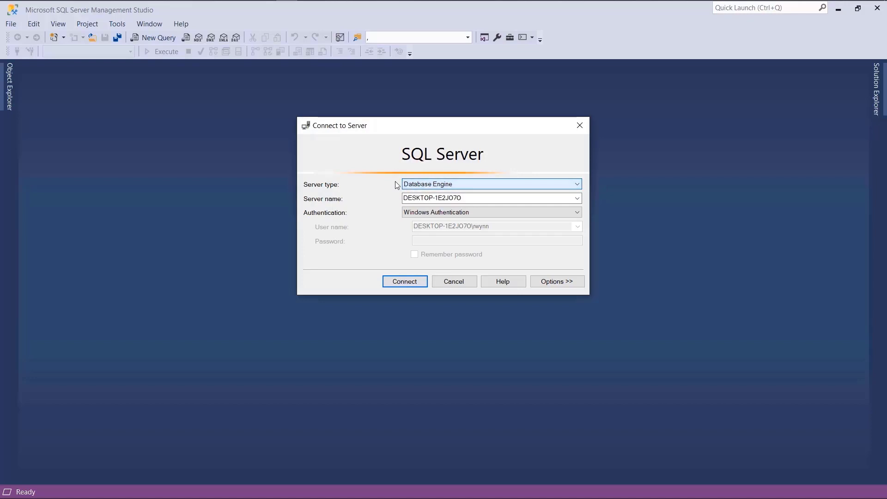
pyautogui.click(467, 200)
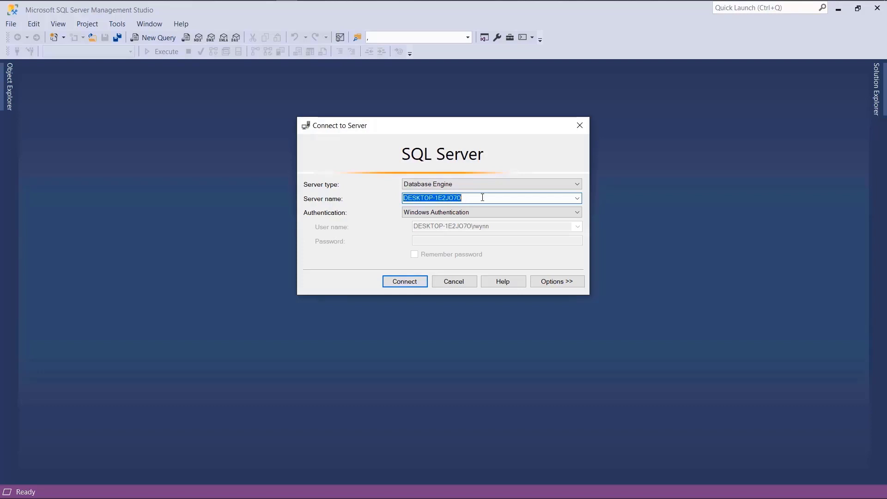
pyautogui.click(482, 197)
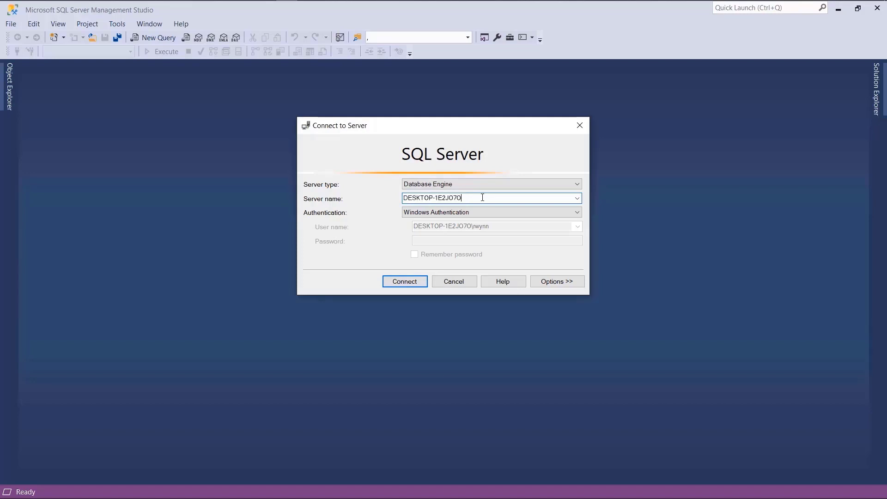
pyautogui.doubleClick(483, 197)
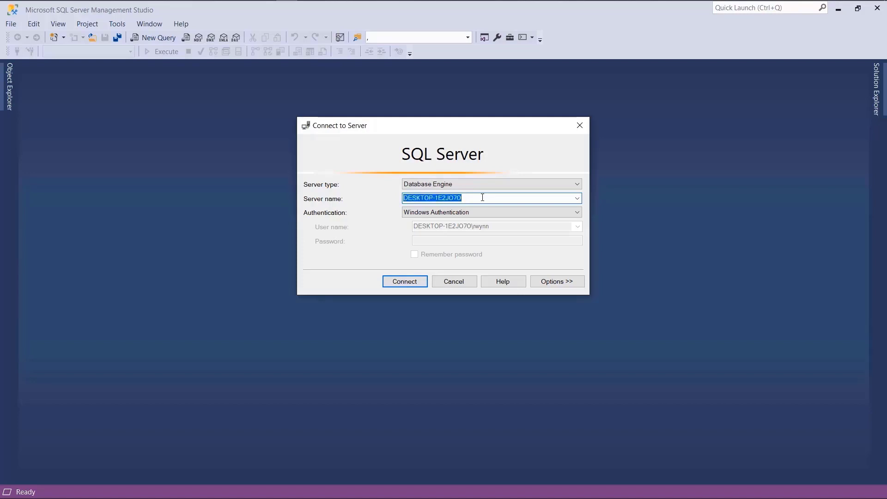
# Step: Compare the authentication options, settle on Windows Authentication, and connect to the local server
pyautogui.click(462, 212)
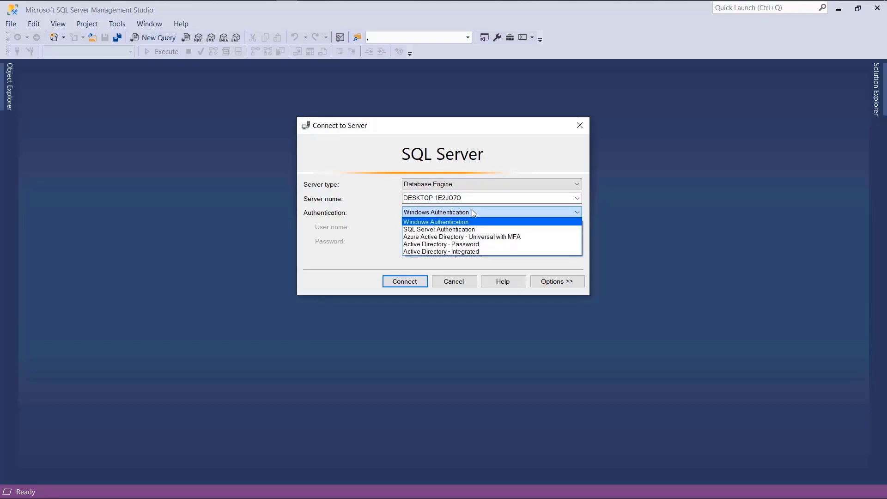
pyautogui.click(474, 212)
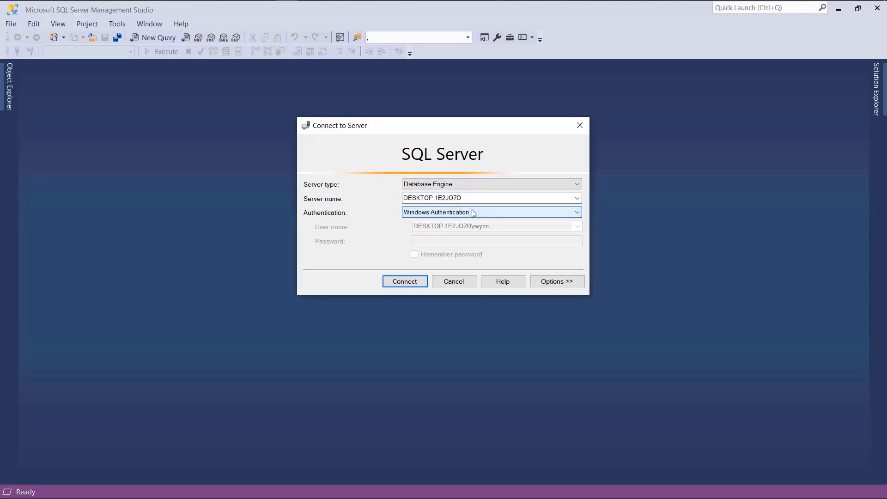
pyautogui.click(474, 213)
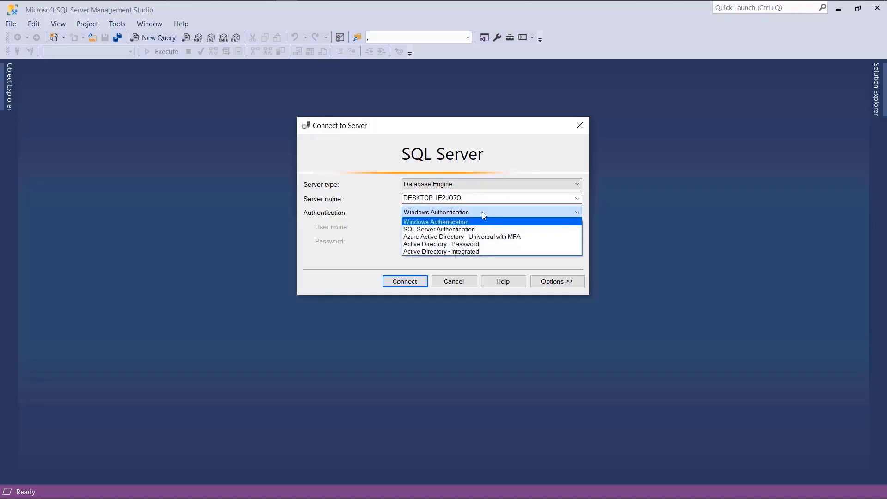
pyautogui.click(483, 212)
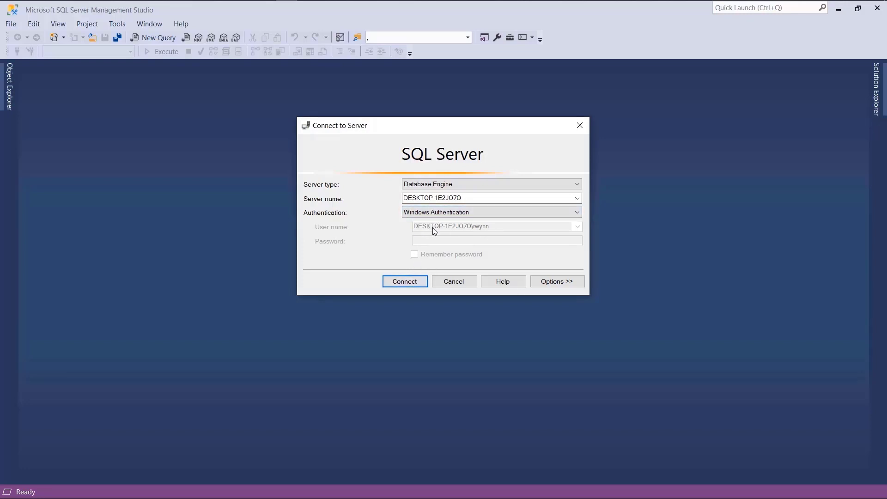
pyautogui.click(427, 214)
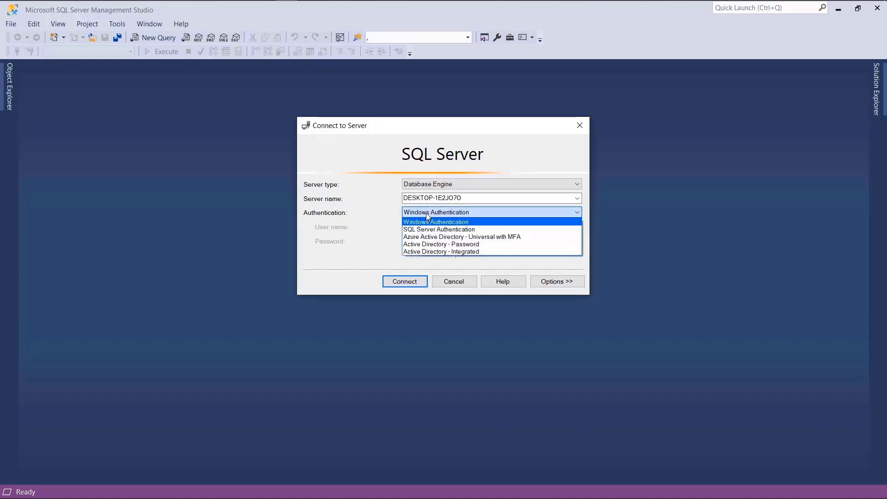
pyautogui.click(446, 230)
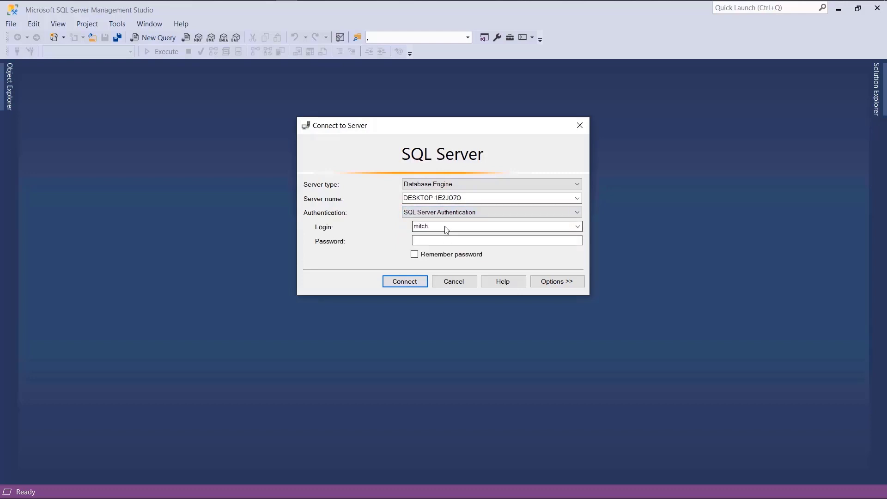
pyautogui.click(436, 228)
pyautogui.click(435, 240)
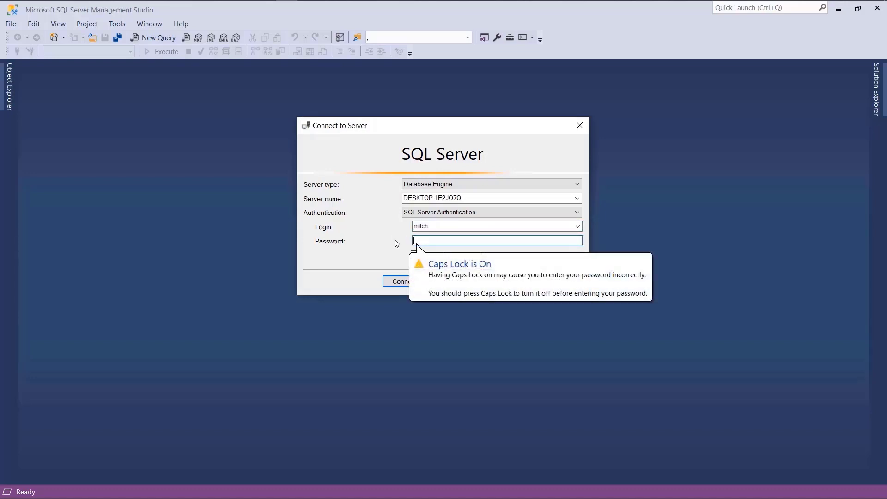
pyautogui.click(426, 216)
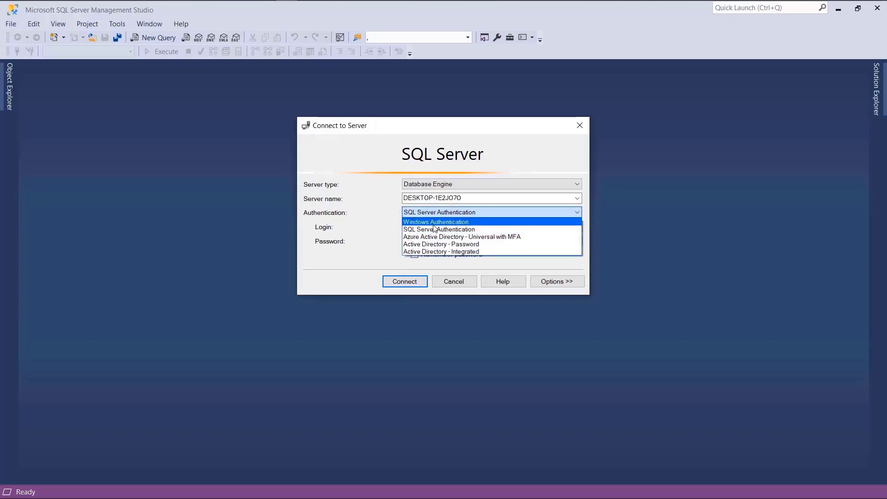
pyautogui.click(434, 223)
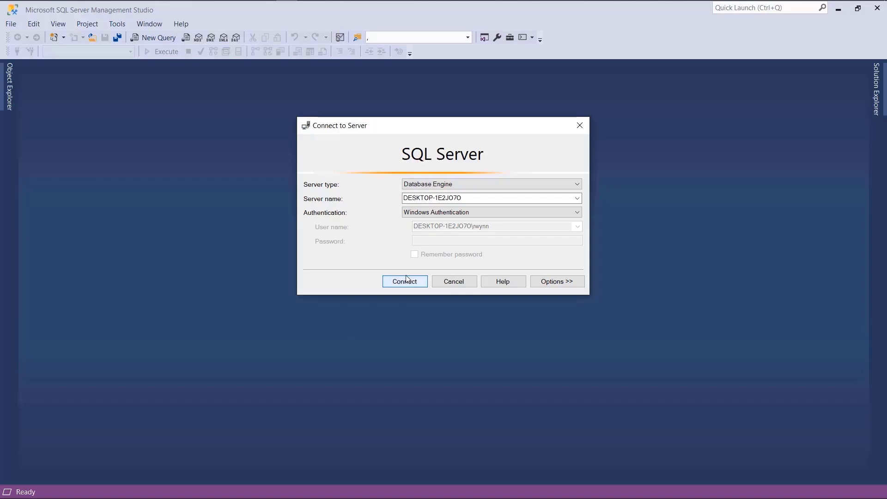
pyautogui.click(405, 280)
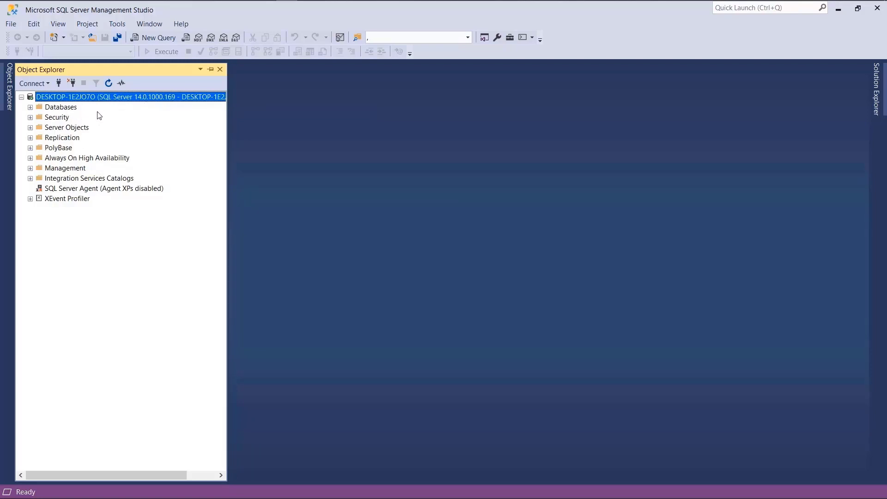
# Step: Expand the Databases folder in Object Explorer, then expand and collapse System Databases
pyautogui.click(66, 109)
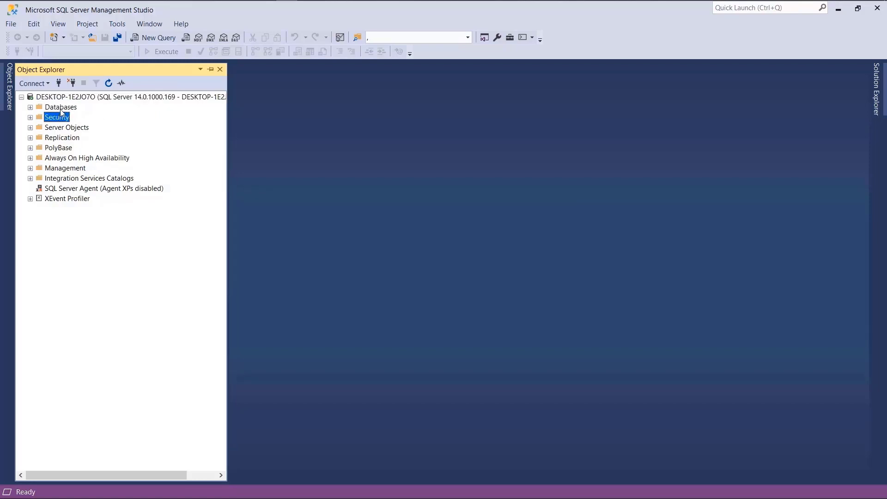
pyautogui.doubleClick(63, 109)
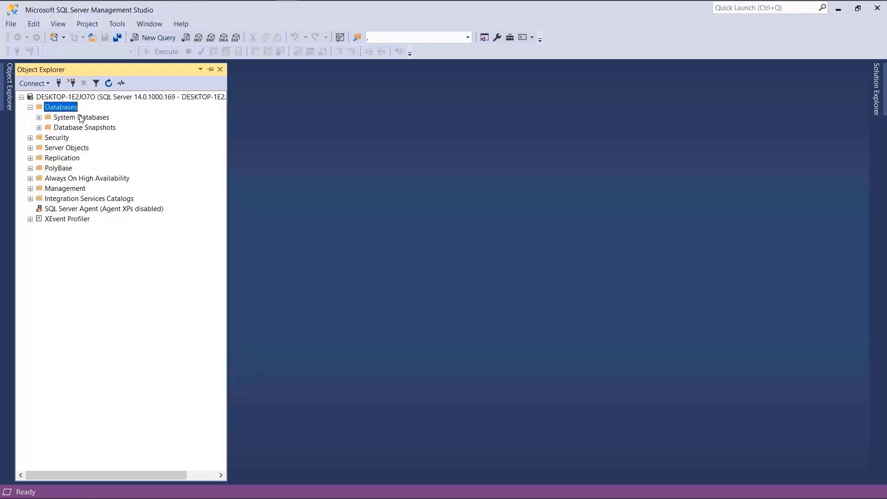
pyautogui.doubleClick(81, 118)
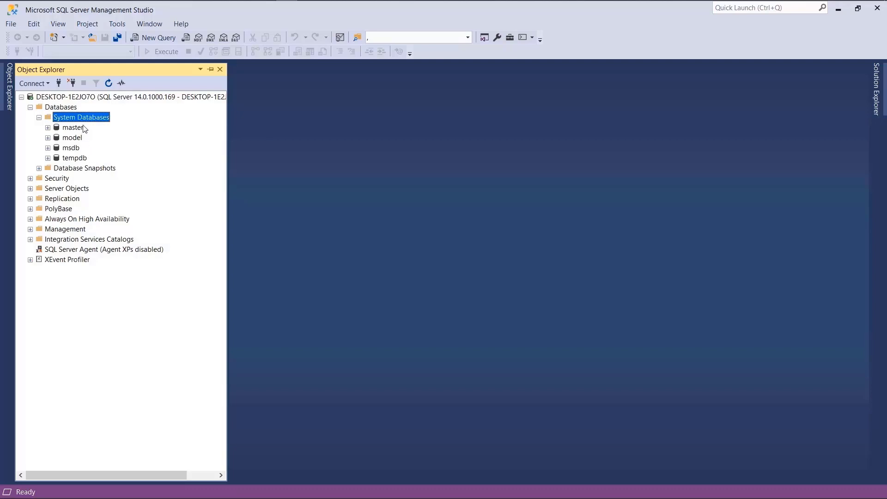
pyautogui.doubleClick(77, 120)
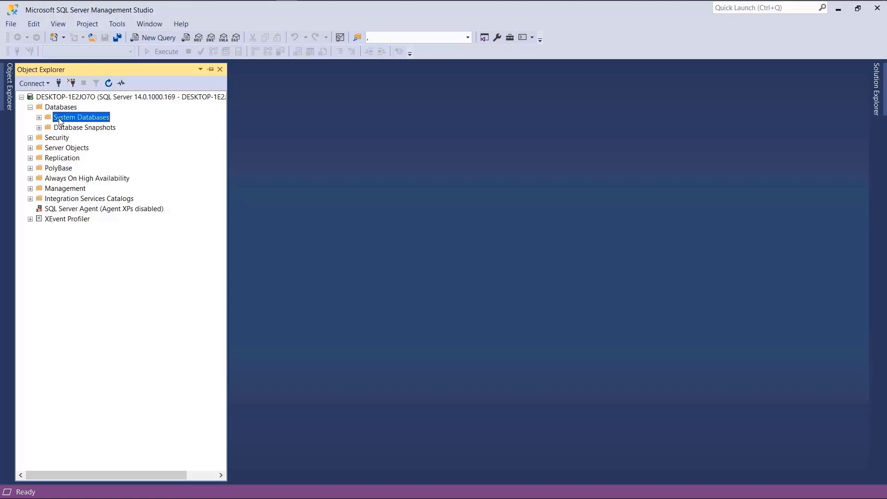
# Step: On the Server Properties Security page, choose SQL Server and Windows Authentication mode and apply
pyautogui.rightClick(80, 99)
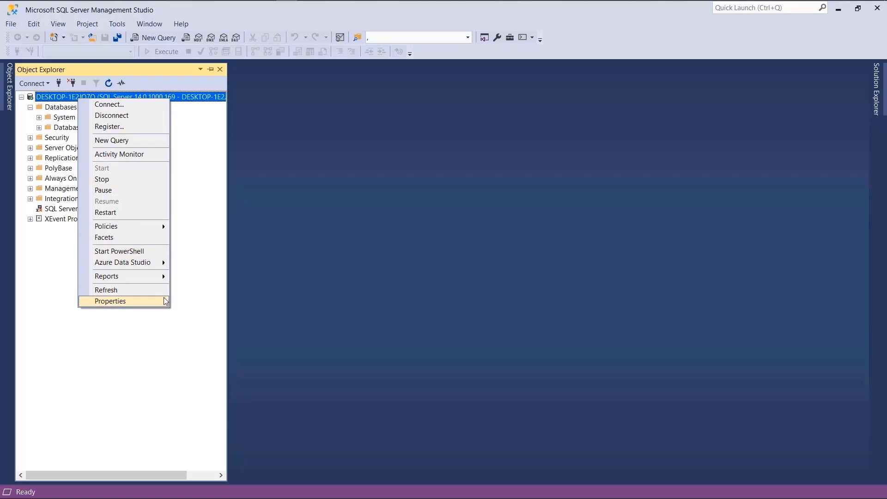
pyautogui.click(165, 300)
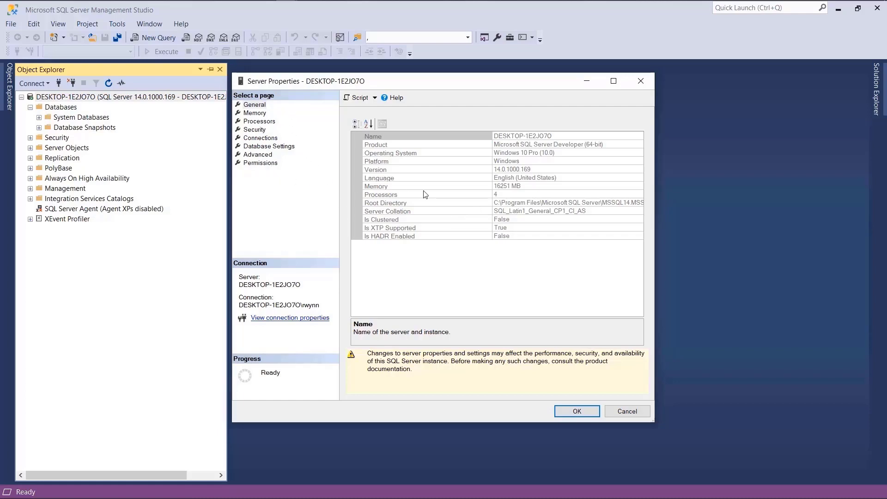
pyautogui.click(259, 130)
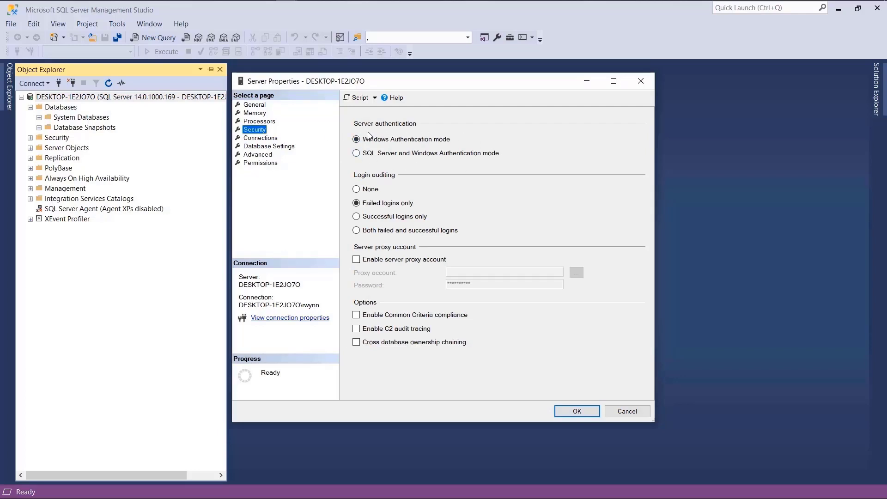
pyautogui.click(366, 157)
pyautogui.click(568, 411)
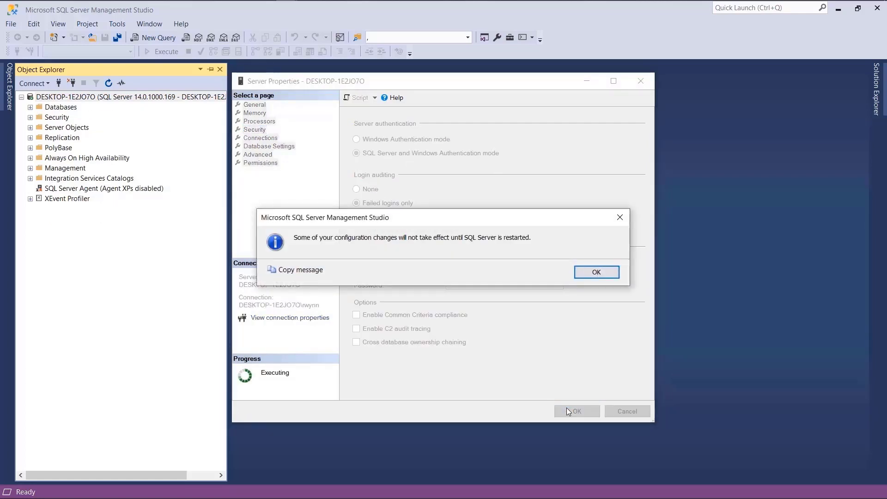
# Step: Acknowledge the restart notice, expand Security > Logins, and select the Windows account login
pyautogui.click(588, 277)
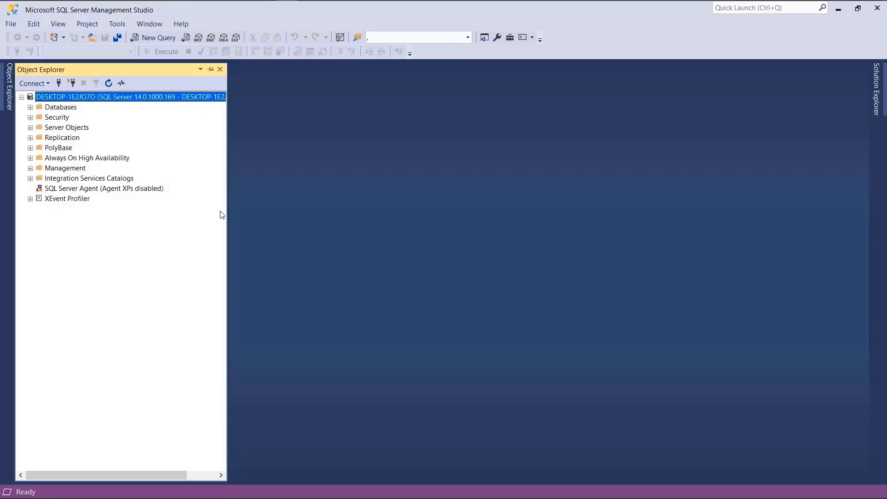
pyautogui.doubleClick(59, 119)
pyautogui.doubleClick(63, 128)
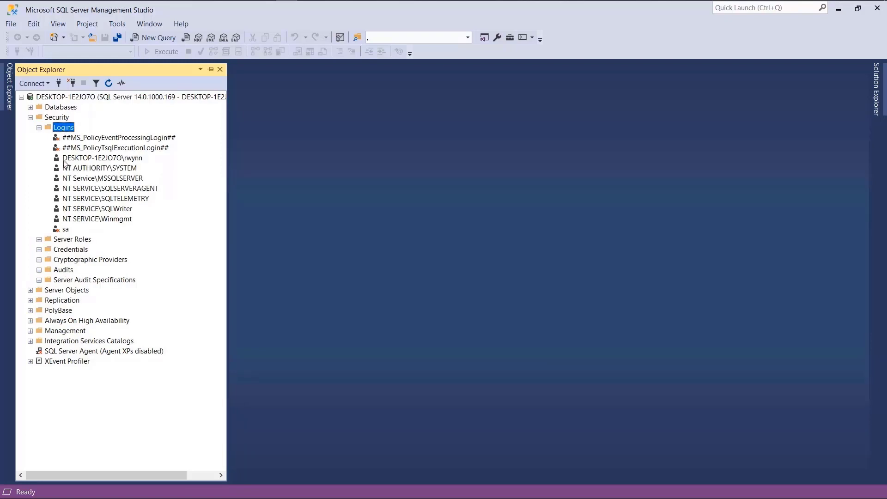
pyautogui.click(106, 159)
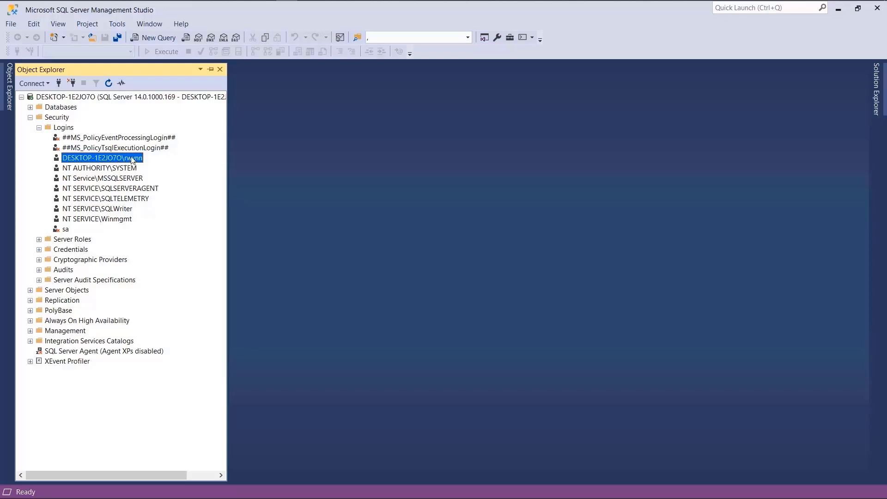
# Step: Open Login Properties for the Windows account login from its context menu
pyautogui.rightClick(132, 159)
pyautogui.click(193, 273)
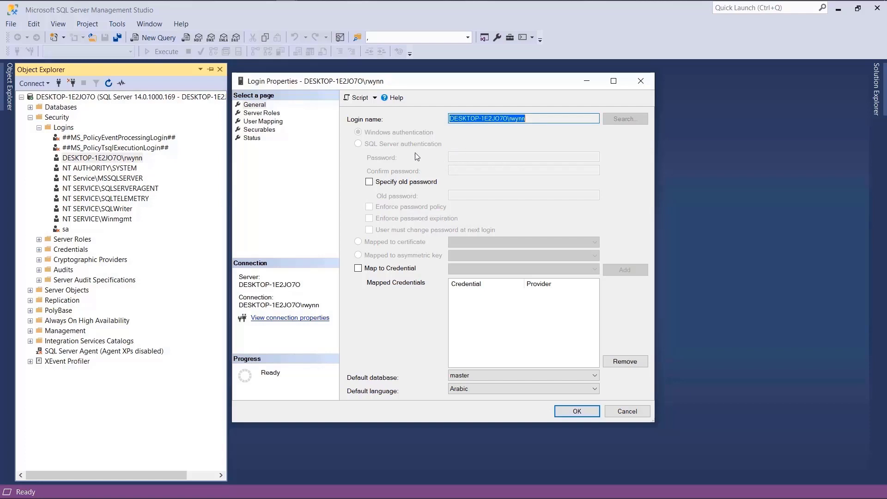
# Step: Check the login's User Mapping page, cancel without changes, then dismiss the Logins context menu
pyautogui.click(284, 122)
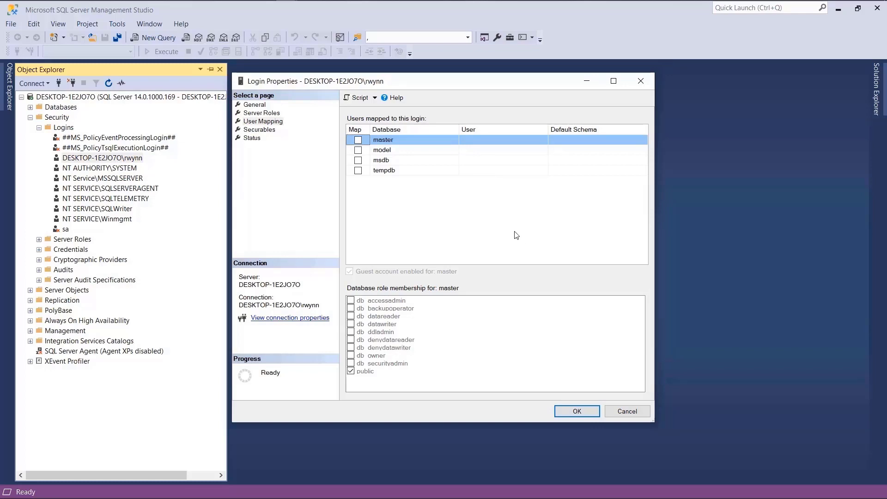
pyautogui.click(626, 411)
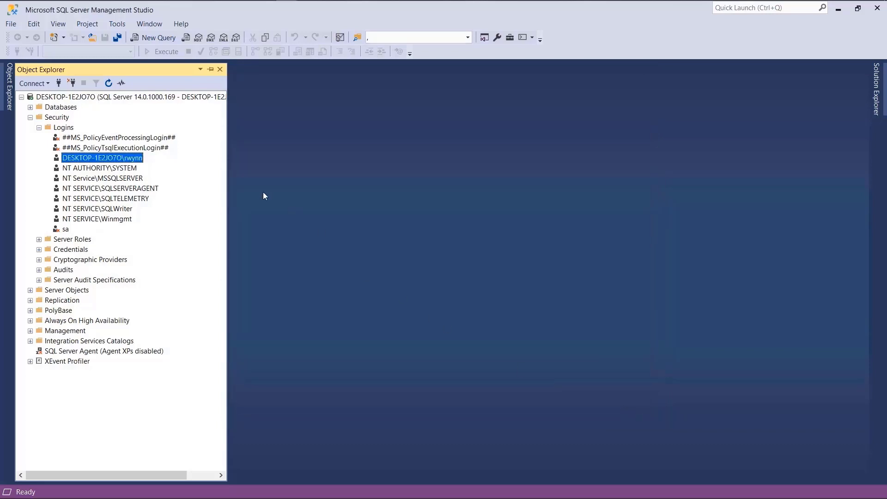
pyautogui.rightClick(72, 130)
pyautogui.click(75, 131)
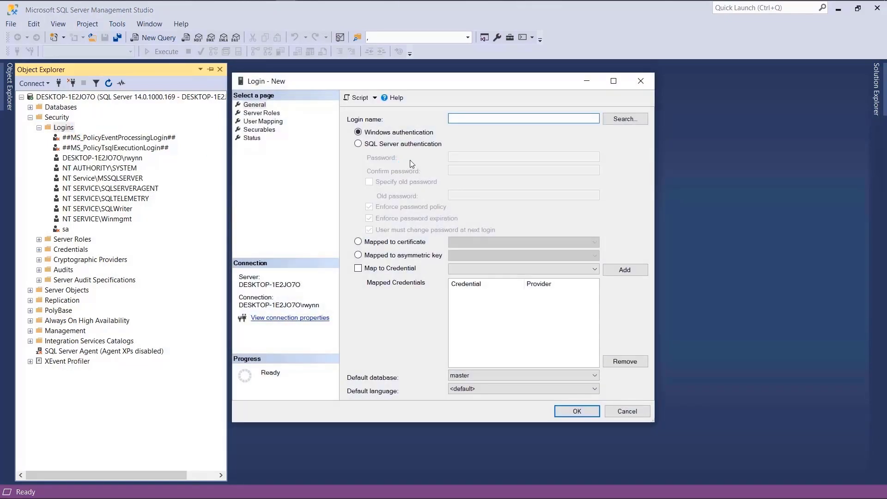
# Step: Create the SQL Server-authenticated login 'mitch', entering and confirming its password
pyautogui.click(412, 147)
pyautogui.click(481, 119)
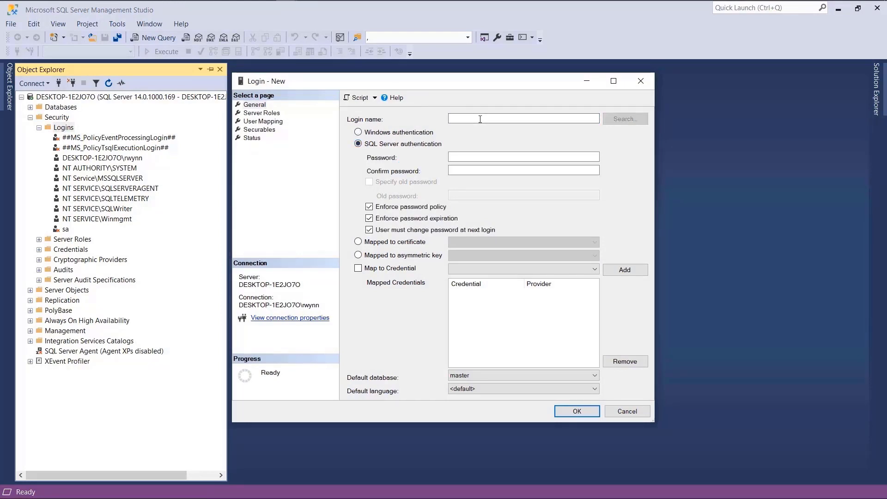
pyautogui.write('mitch')
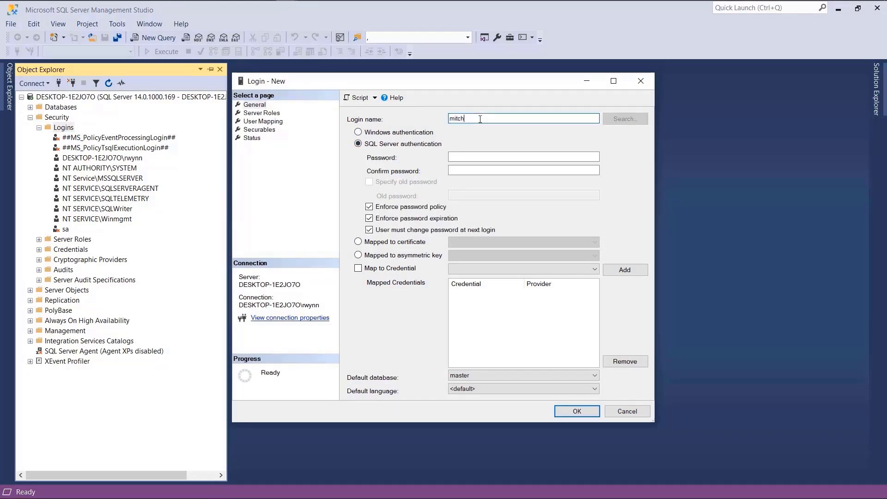
pyautogui.press('Tab')
pyautogui.press('Tab')
pyautogui.write('passw')
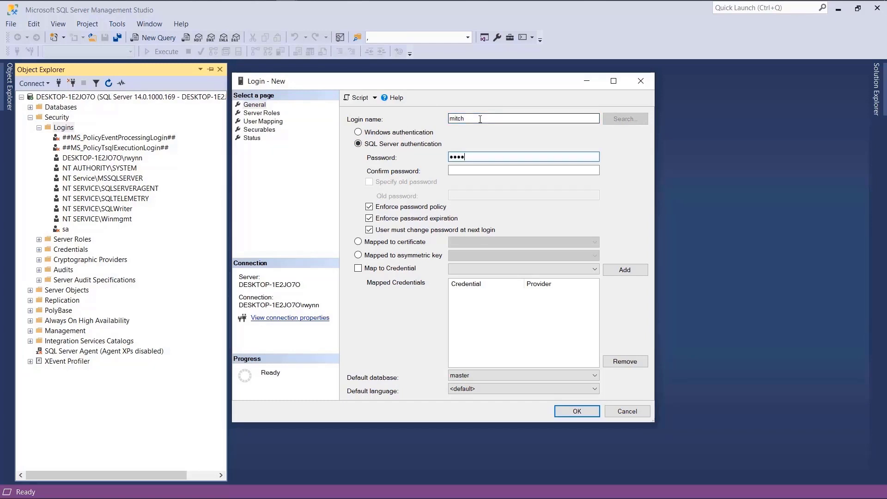
pyautogui.press('Tab')
pyautogui.write('passw')
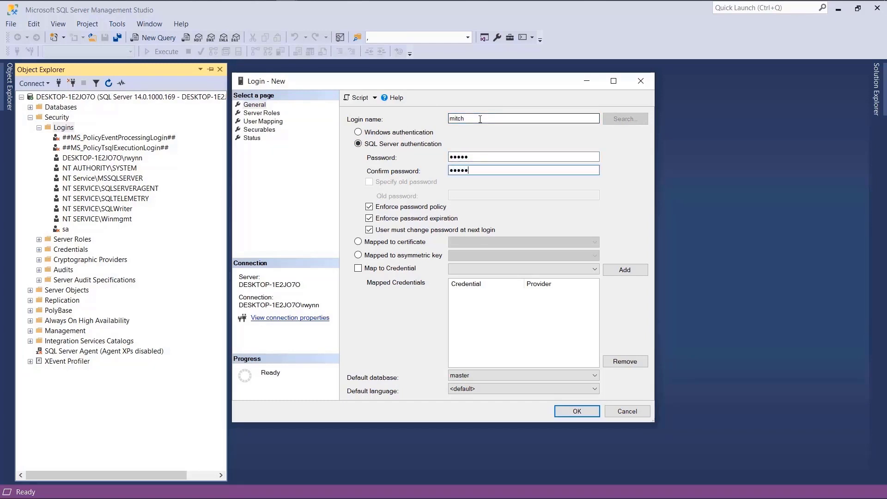
pyautogui.click(596, 415)
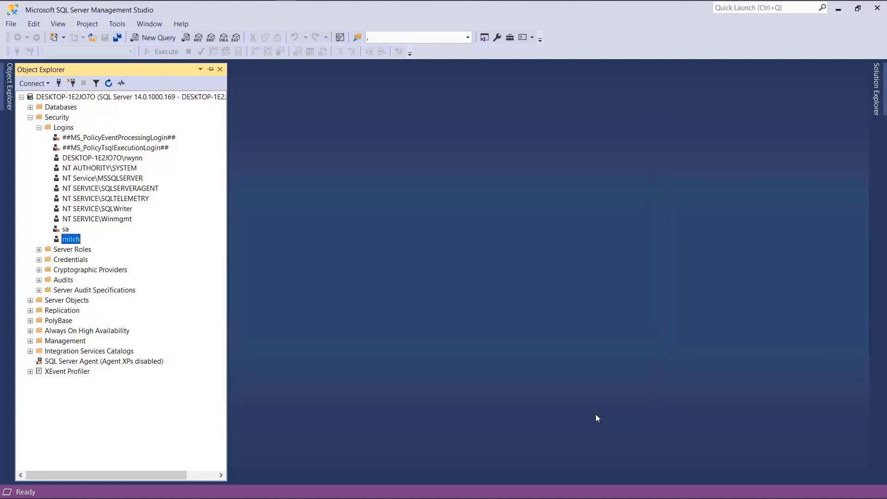
# Step: Restart the MSSQLSERVER service from the server node's context menu
pyautogui.rightClick(181, 97)
pyautogui.click(205, 180)
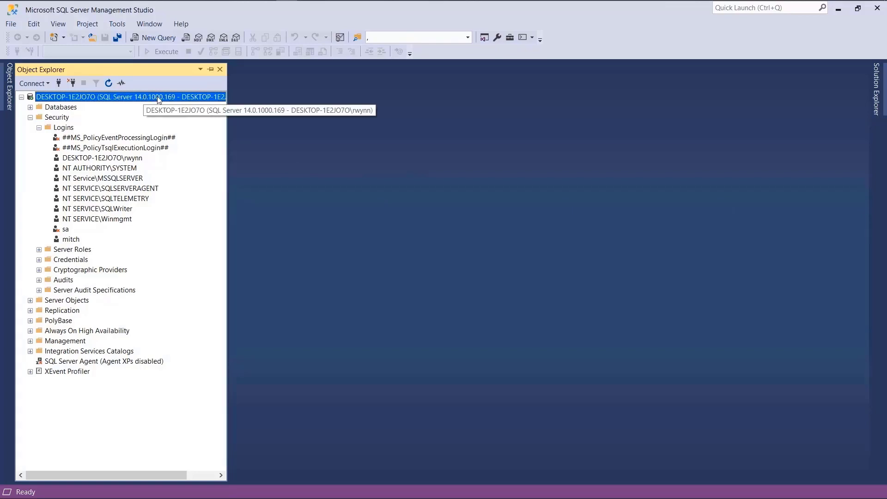
# Step: Disconnect, then reconnect to the Database Engine as mitch using SQL Server Authentication and password
pyautogui.rightClick(184, 97)
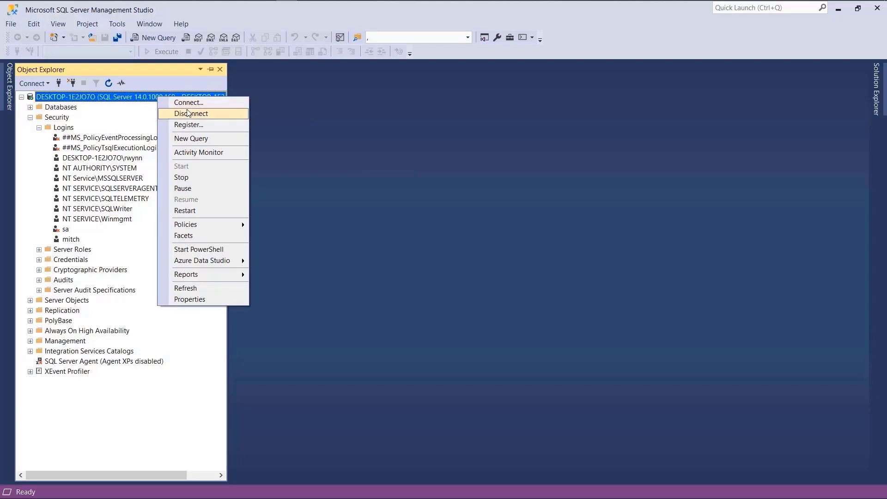
pyautogui.click(190, 113)
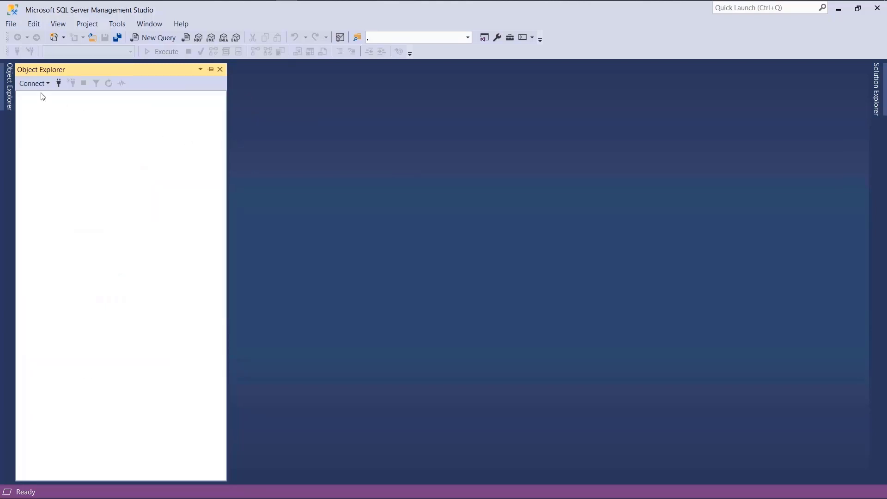
pyautogui.click(33, 83)
pyautogui.click(53, 97)
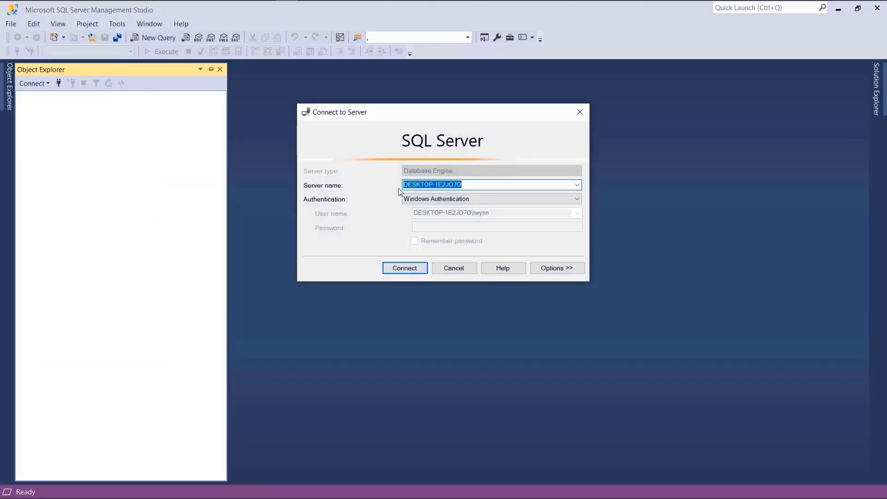
pyautogui.click(418, 200)
pyautogui.click(430, 216)
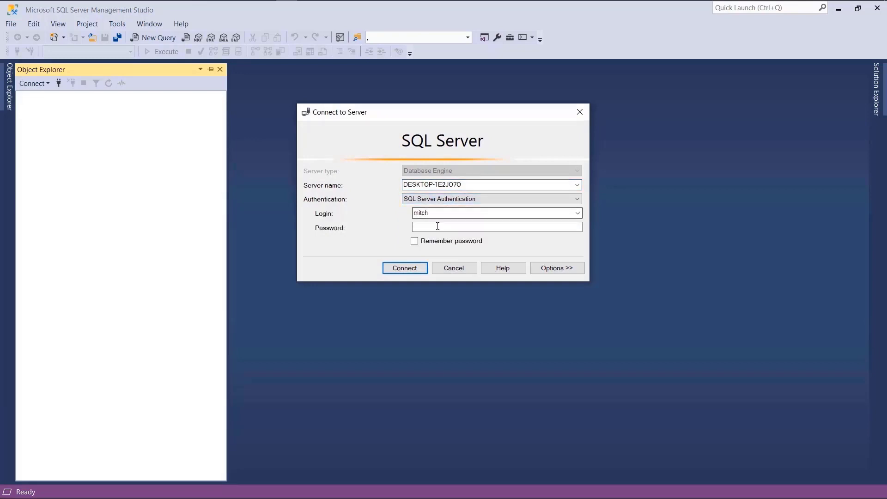
pyautogui.click(437, 226)
pyautogui.write('*****')
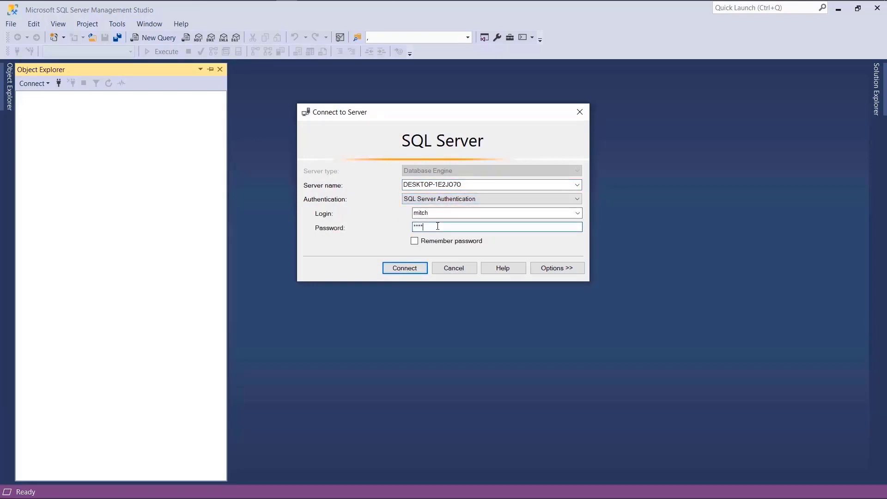
pyautogui.click(424, 268)
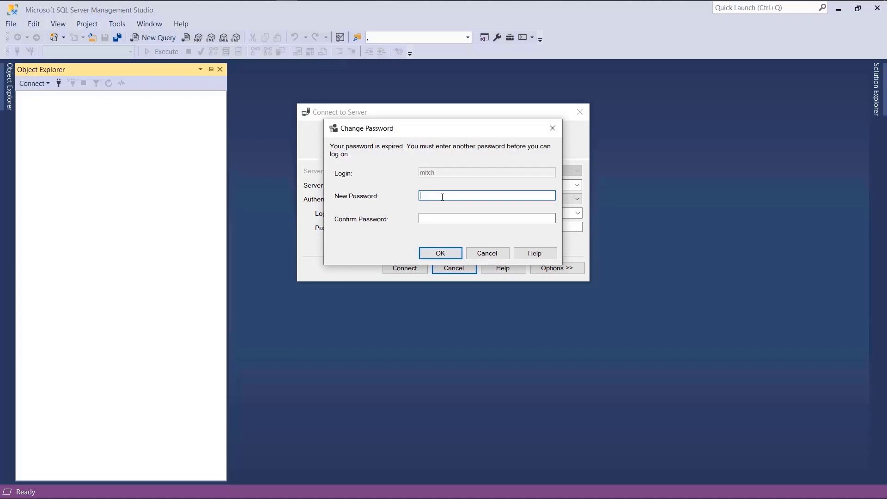
# Step: Enter and confirm a new password for mitch, then finish connecting
pyautogui.write('*****')
pyautogui.press('Tab')
pyautogui.write('******')
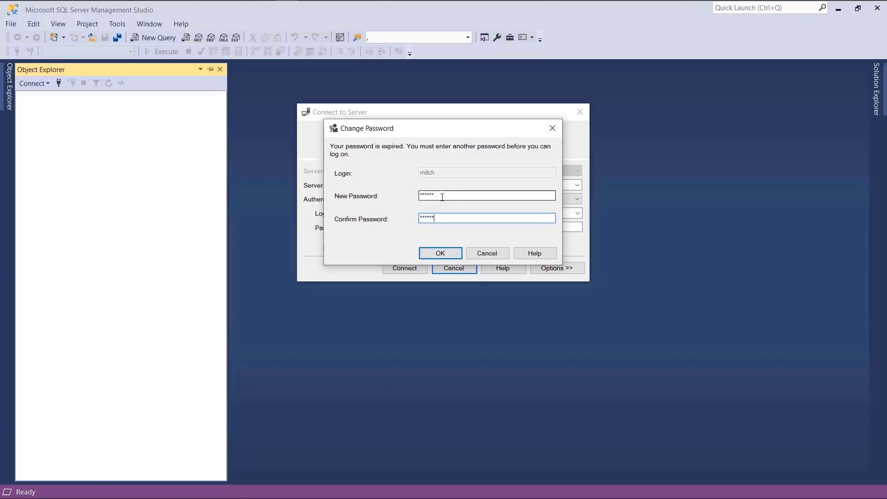
pyautogui.click(446, 248)
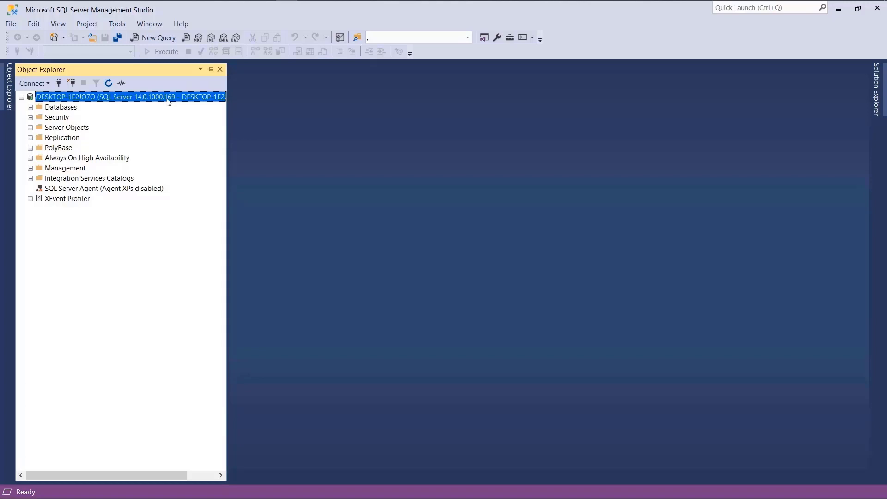
# Step: Open Restore Database on the Databases folder, choose Device as the source, and open backup media selection
pyautogui.click(64, 109)
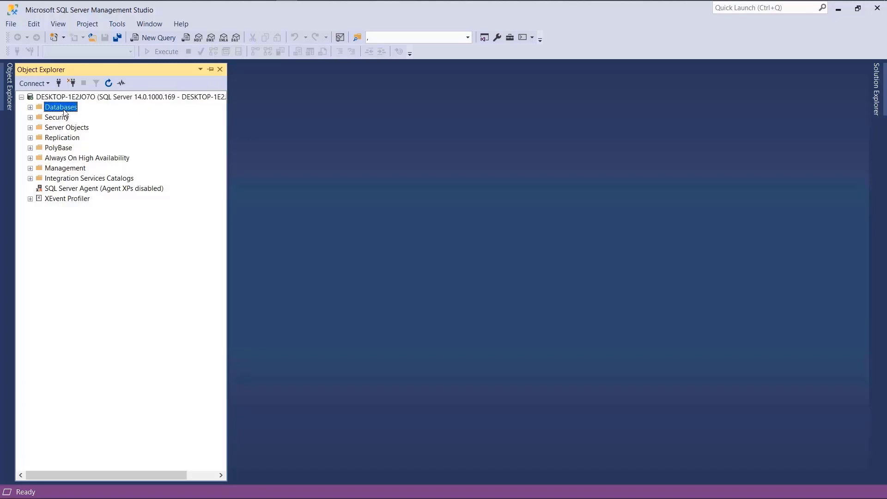
pyautogui.rightClick(65, 113)
pyautogui.click(106, 140)
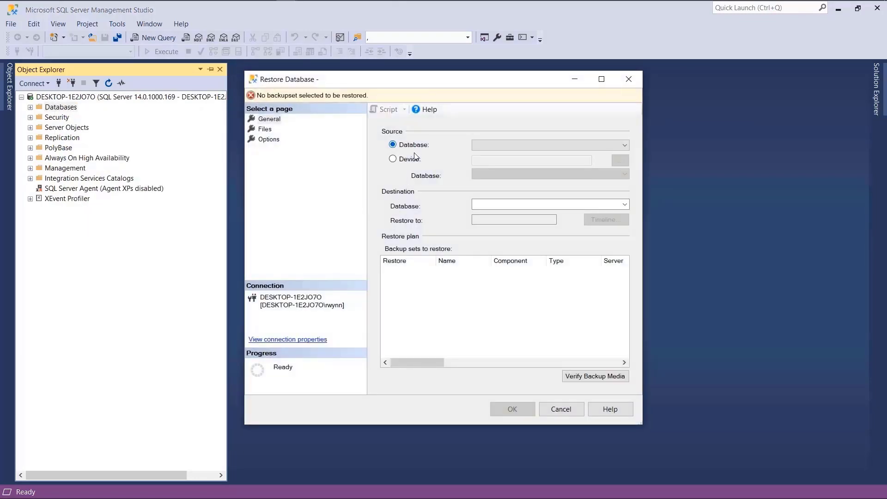
pyautogui.click(410, 159)
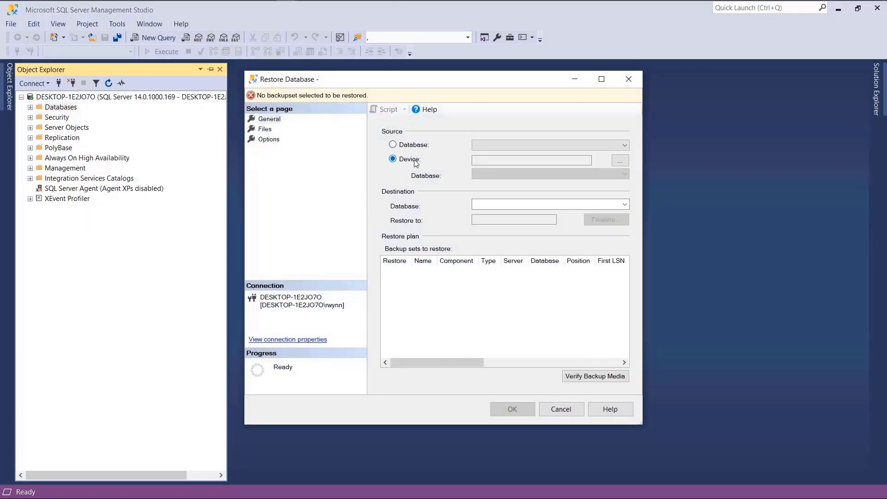
pyautogui.click(615, 160)
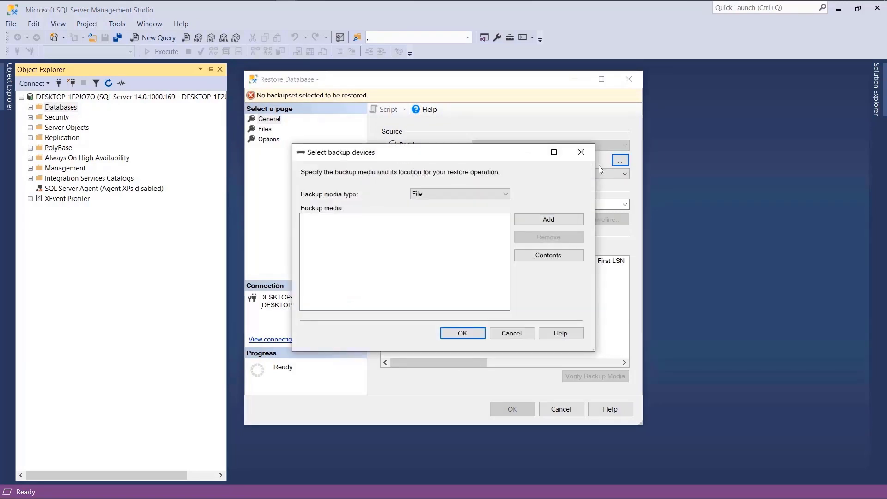
# Step: Add D:\Backup\Sample Databases\NORTHWIND.BAK as the backup file
pyautogui.click(569, 225)
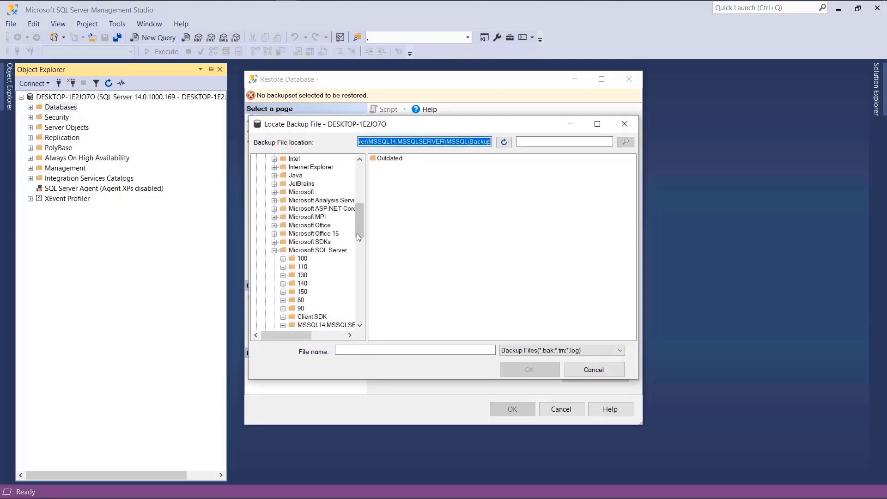
pyautogui.moveTo(359, 231); pyautogui.dragTo(370, 318)
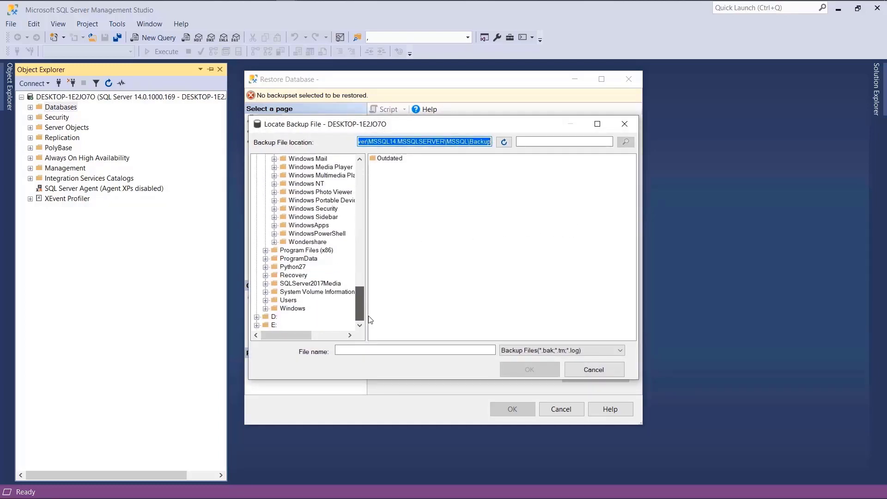
pyautogui.click(274, 317)
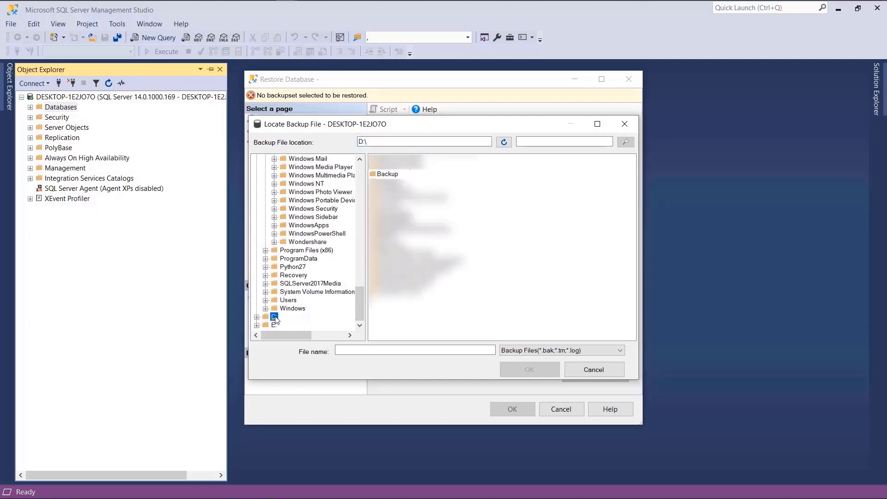
pyautogui.doubleClick(386, 175)
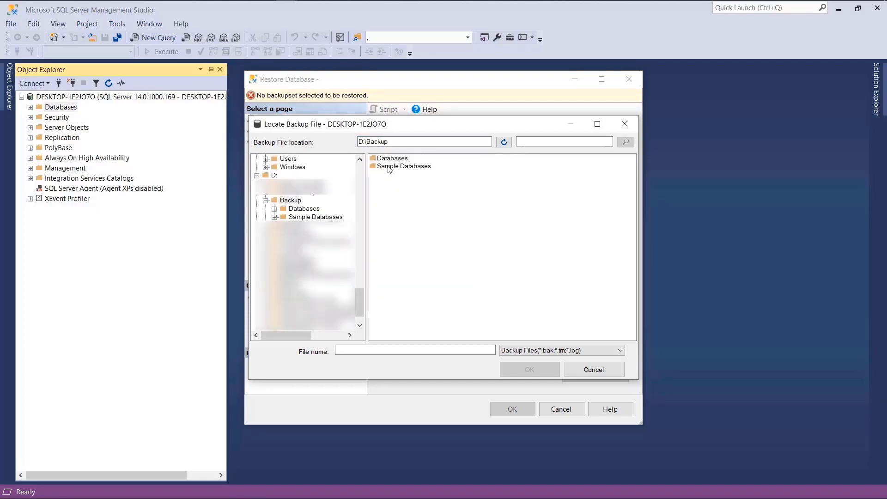
pyautogui.doubleClick(392, 166)
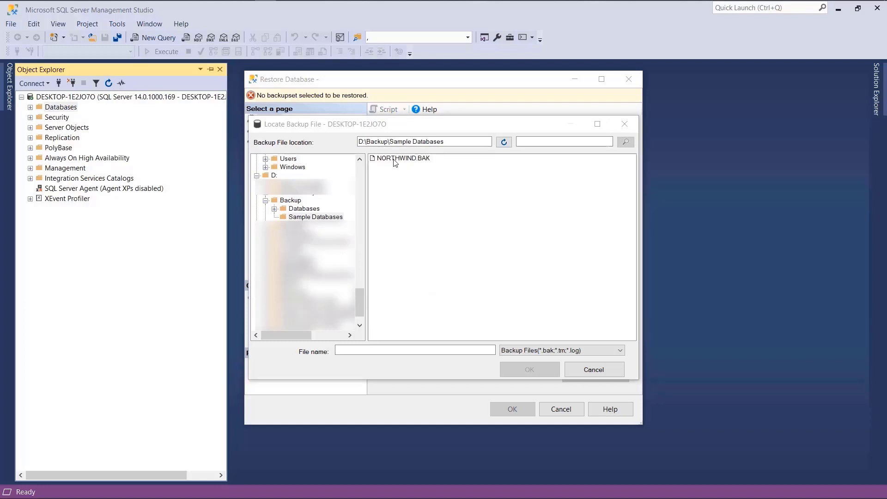
pyautogui.doubleClick(395, 158)
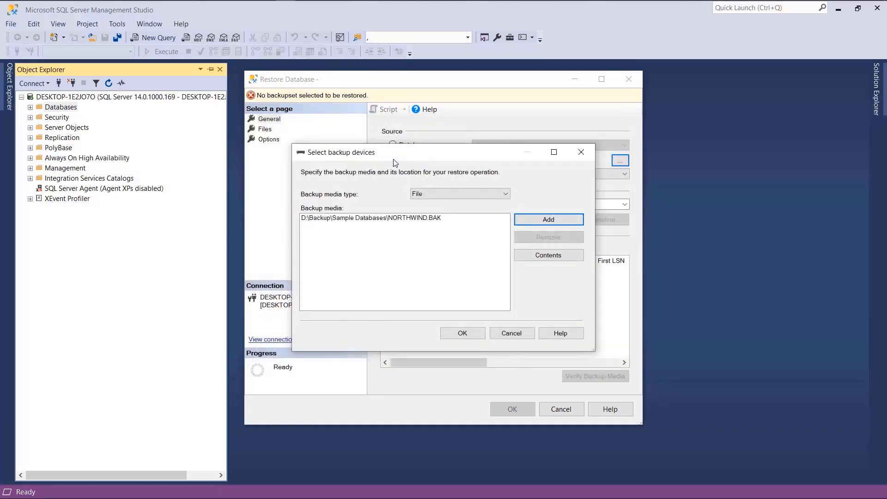
# Step: Confirm NORTHWIND.BAK as the backup device, run the restore, and dismiss the success message
pyautogui.click(463, 333)
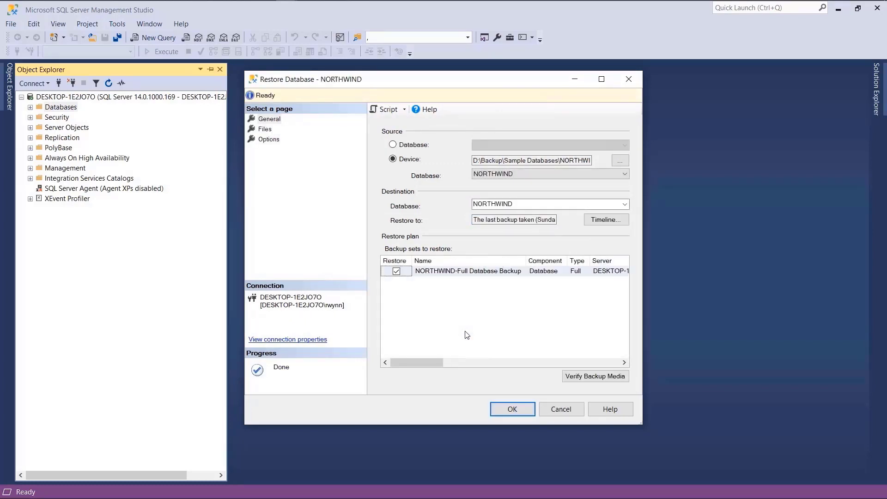
pyautogui.click(508, 406)
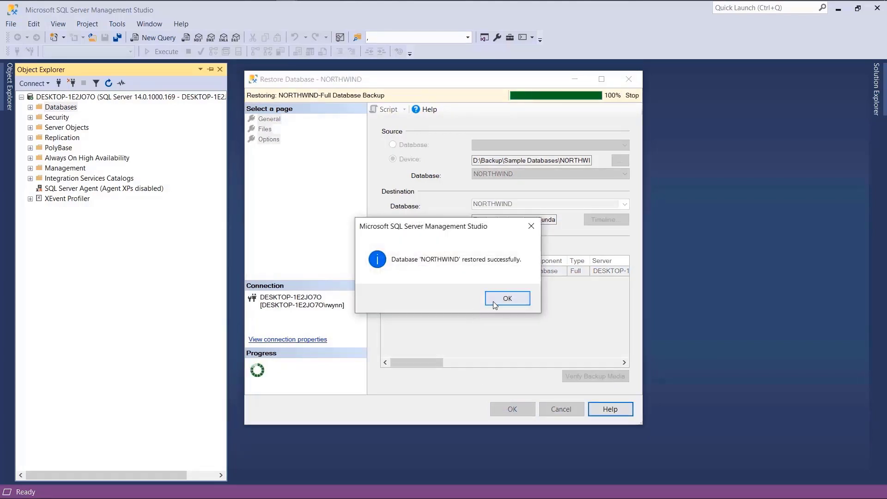
pyautogui.click(493, 301)
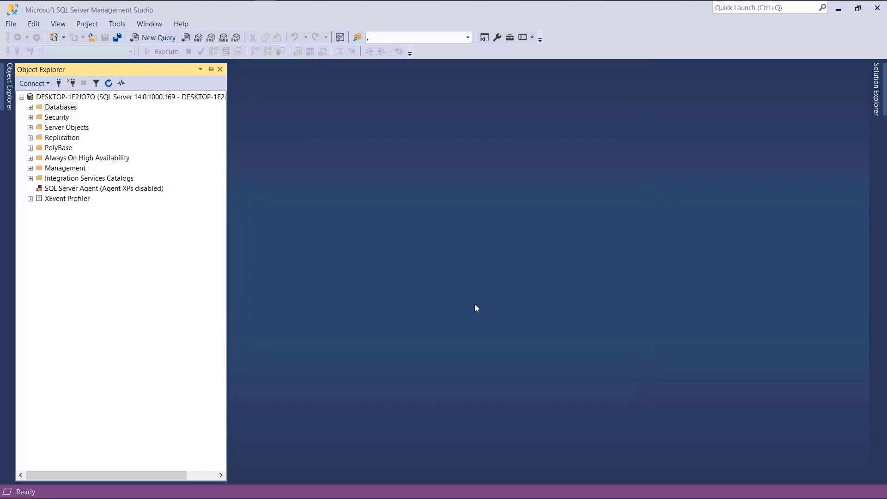
# Step: Expand Databases in Object Explorer and select the restored NORTHWIND database
pyautogui.doubleClick(66, 109)
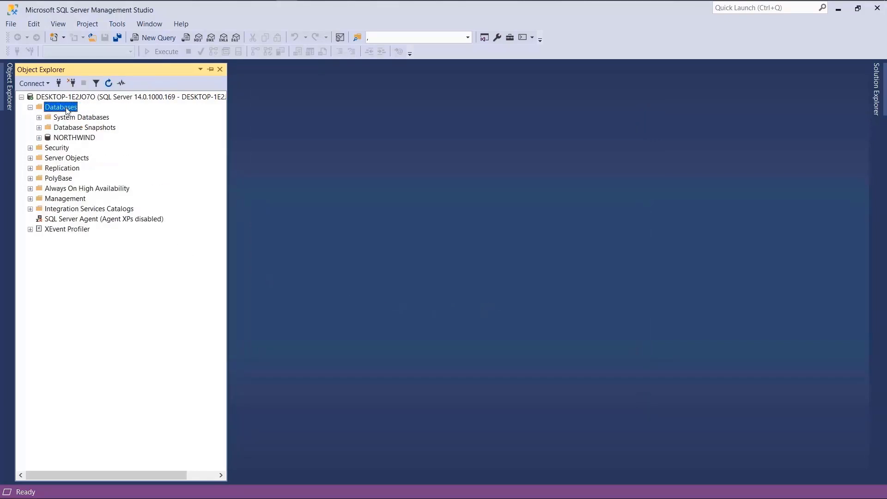
pyautogui.click(82, 139)
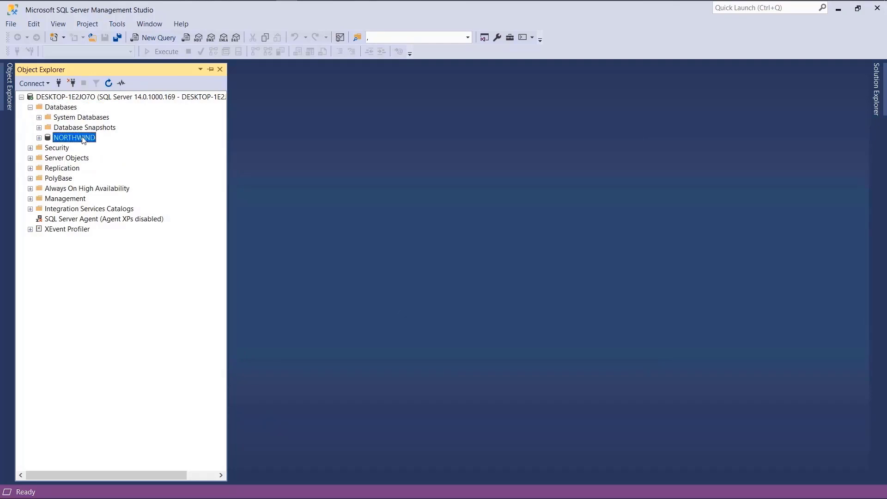